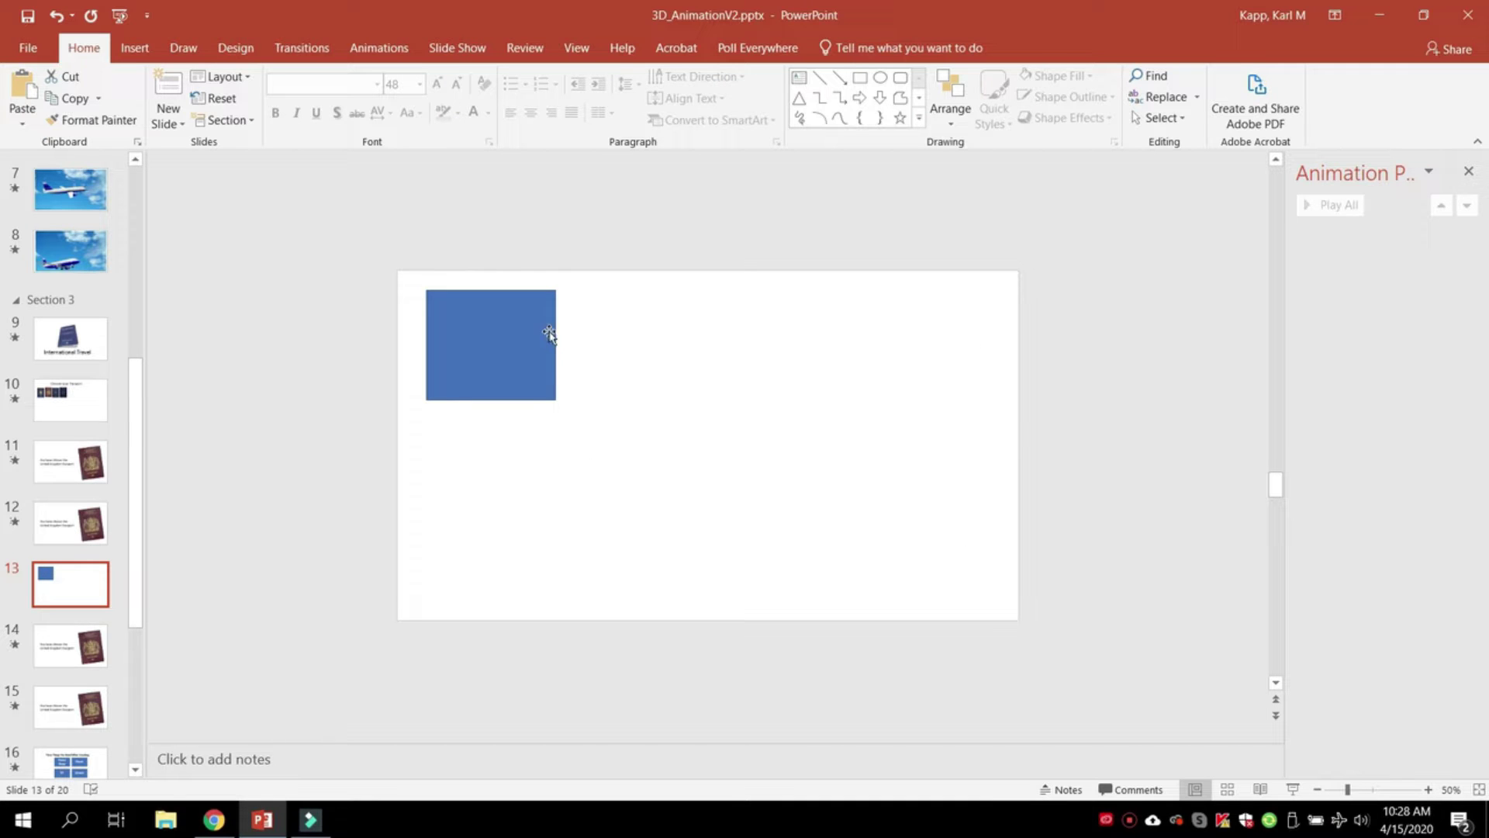
- Duplicate the blue-square slide 13 as a new slide 14
{"action": "right_click", "coordinate": [84, 566]}
{"action": "left_click", "coordinate": [124, 261]}
{"action": "right_click", "coordinate": [67, 610]}
{"action": "left_click", "coordinate": [137, 650]}
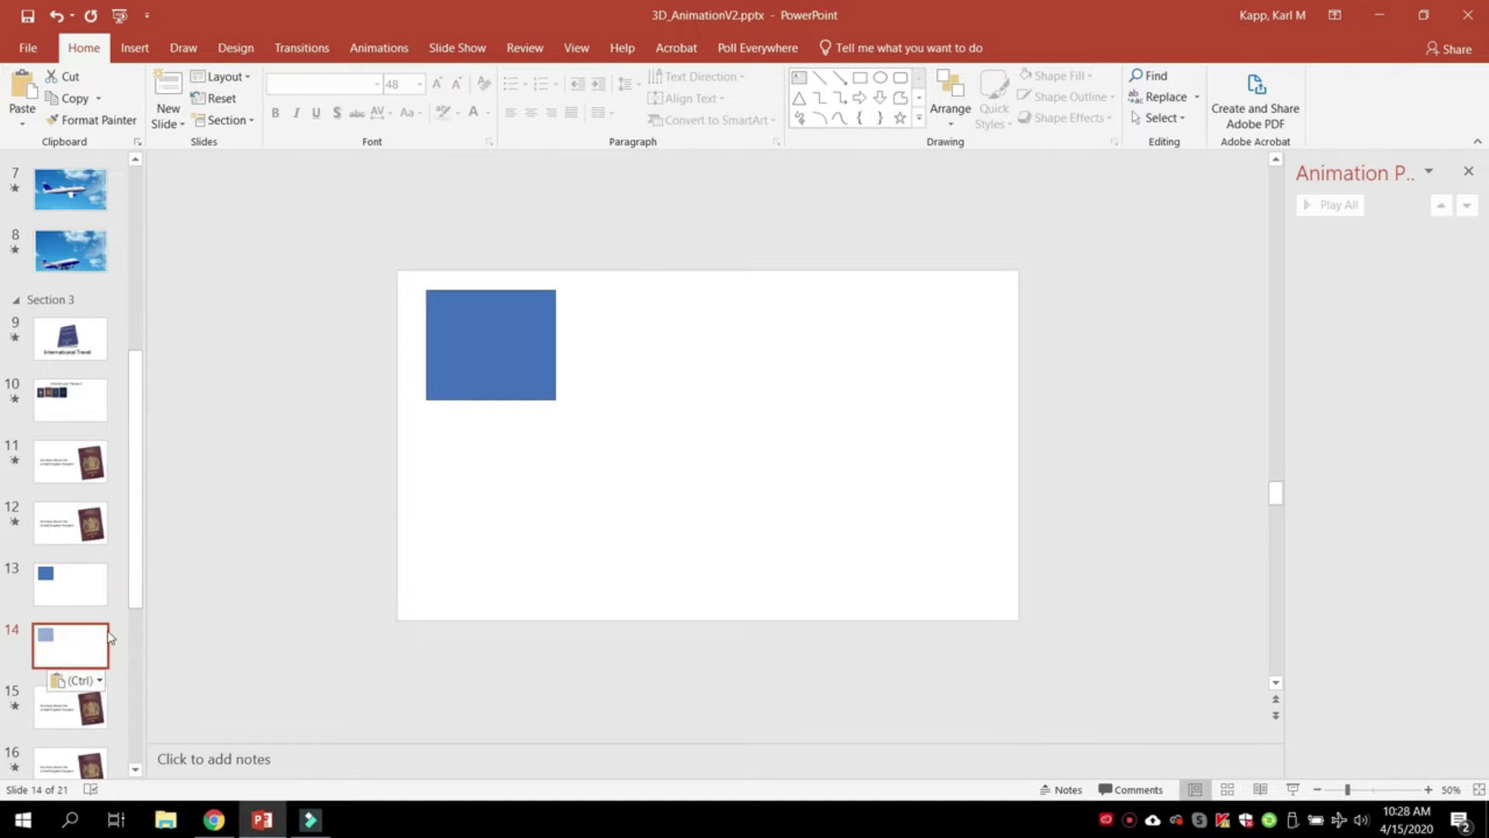
- On slide 14, move the square lower right, enlarge and widen it, and tilt it clockwise
{"action": "left_click_drag", "start_coordinate": [502, 345], "coordinate": [864, 518]}
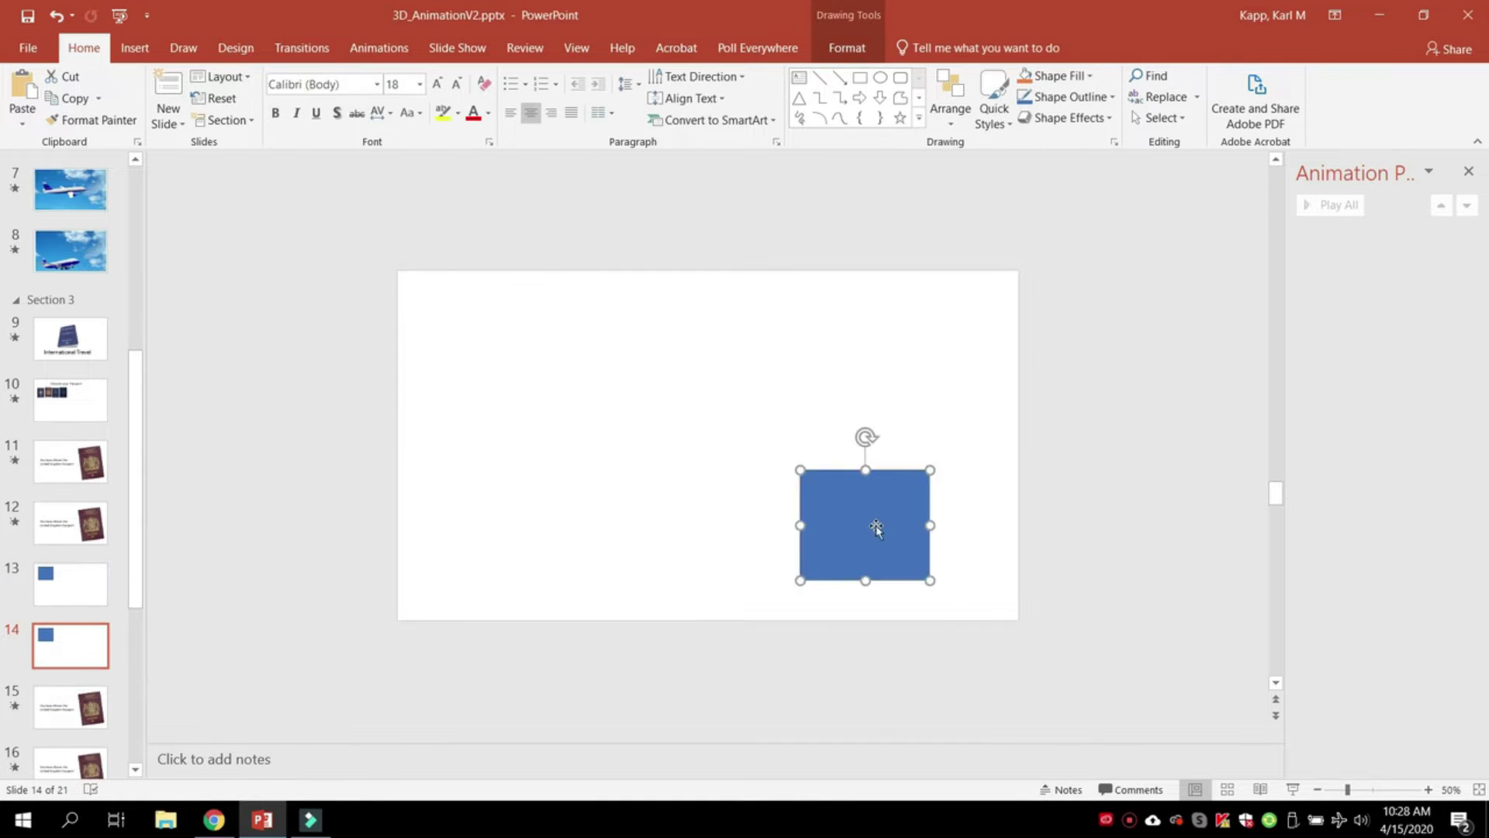
{"action": "left_click_drag", "start_coordinate": [935, 464], "coordinate": [1000, 355]}
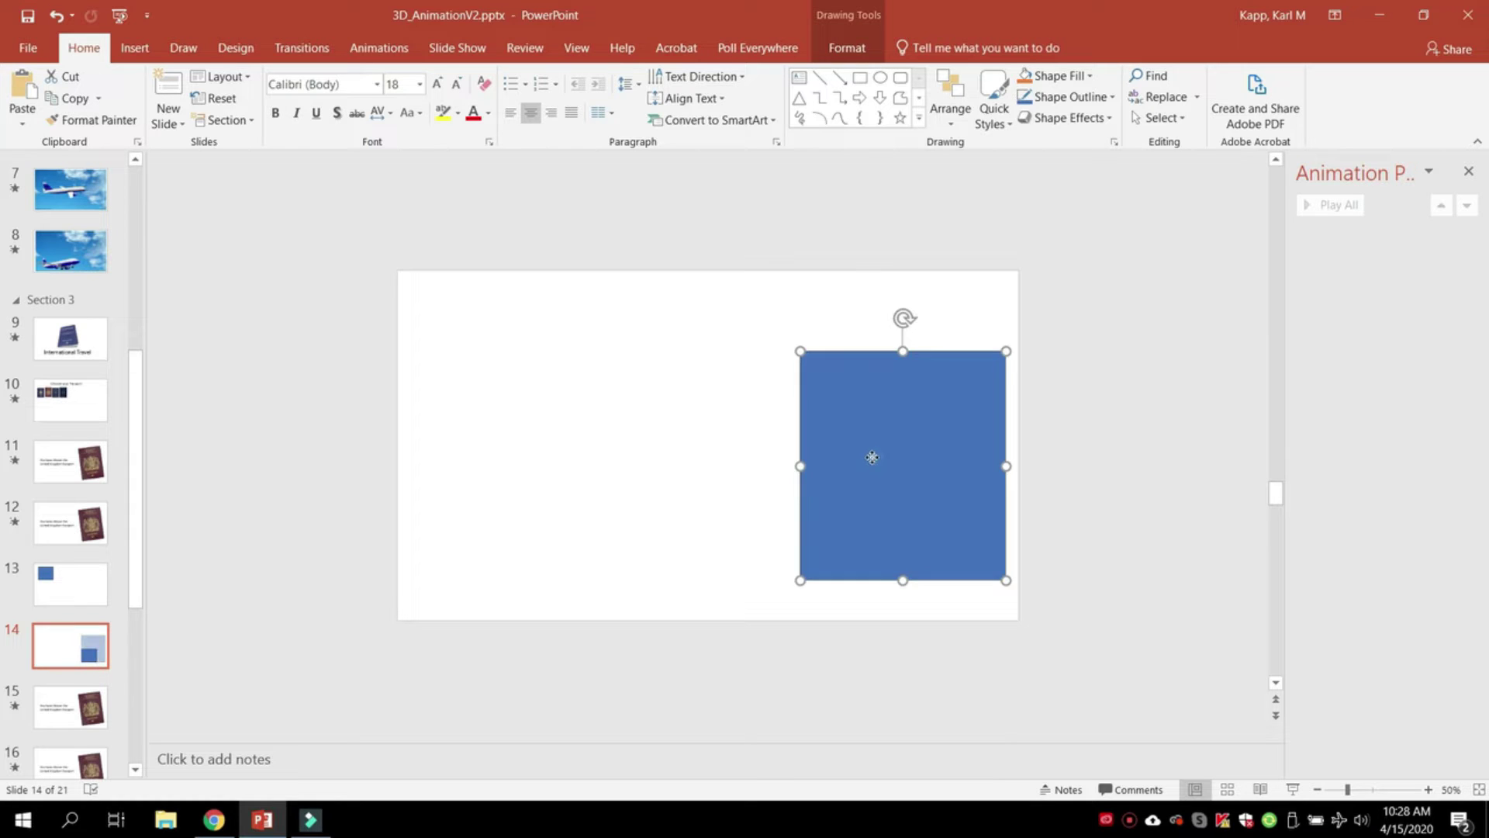
{"action": "left_click_drag", "start_coordinate": [791, 469], "coordinate": [698, 470]}
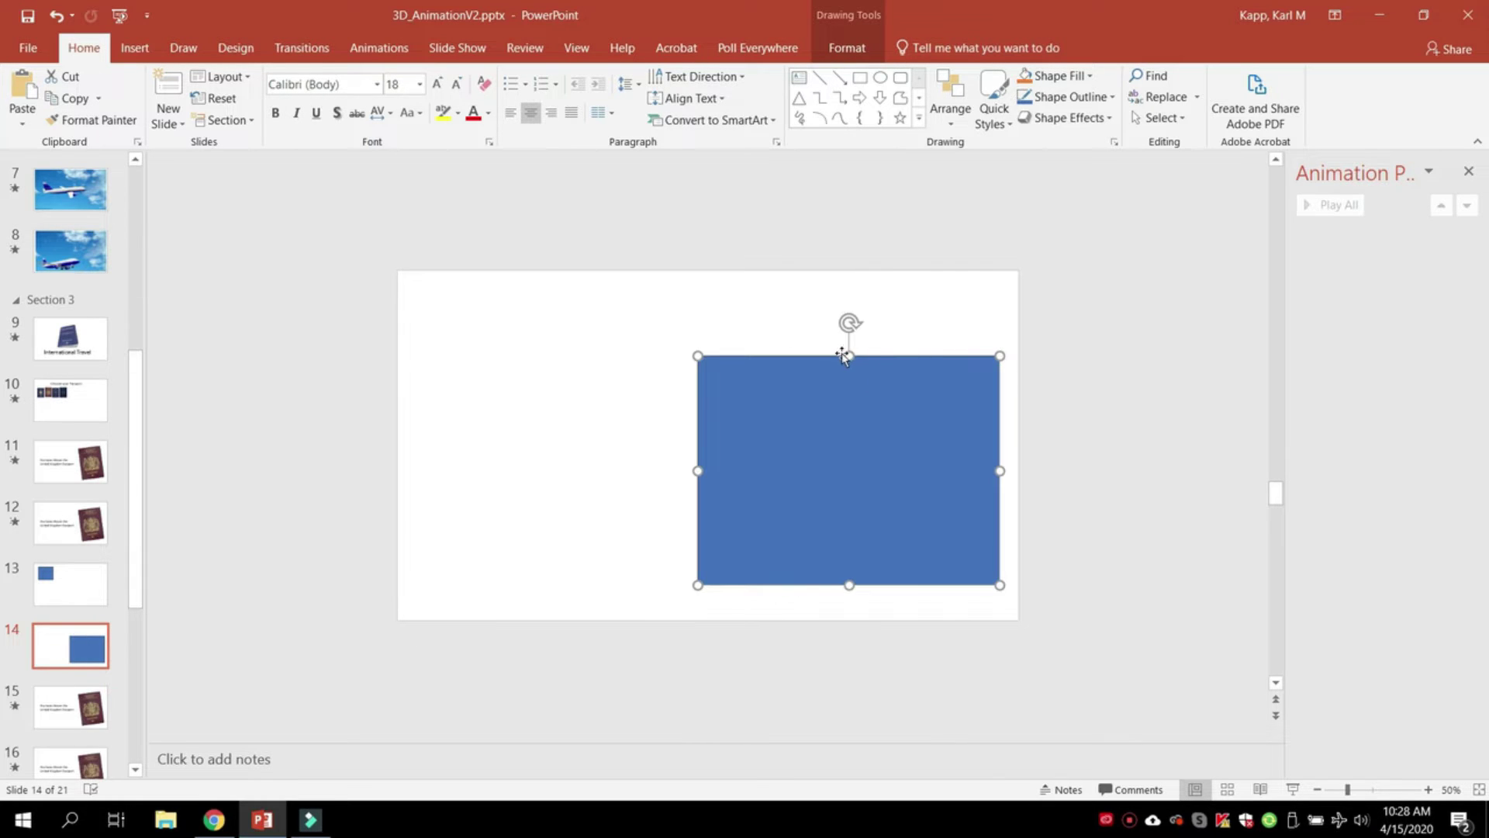
{"action": "left_click_drag", "start_coordinate": [849, 318], "coordinate": [892, 319]}
- Fill the rectangle grey and compare it with slide 13's blue square
{"action": "right_click", "coordinate": [816, 414]}
{"action": "left_click", "coordinate": [872, 299]}
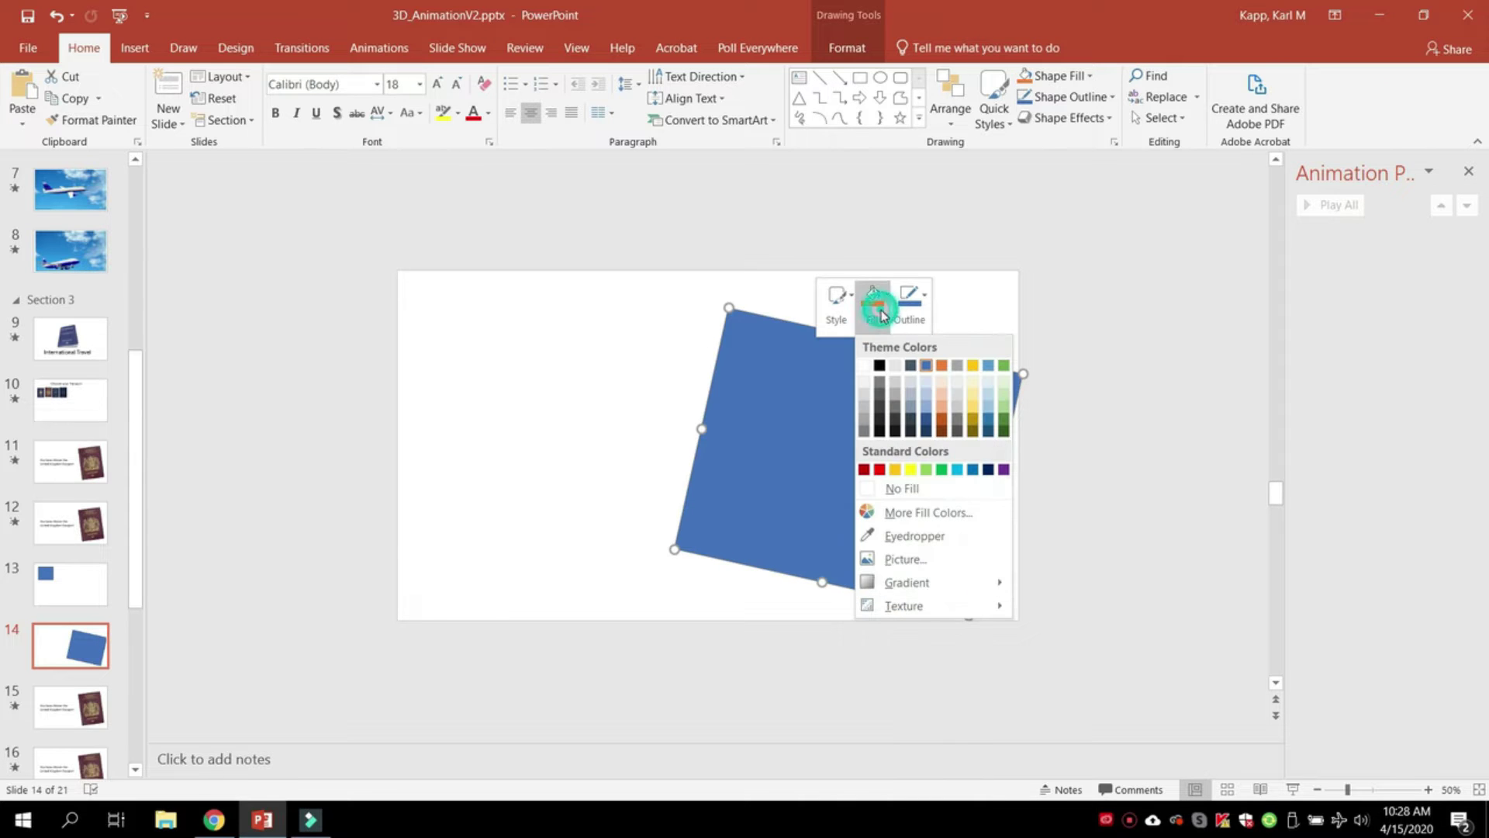
{"action": "left_click", "coordinate": [957, 365]}
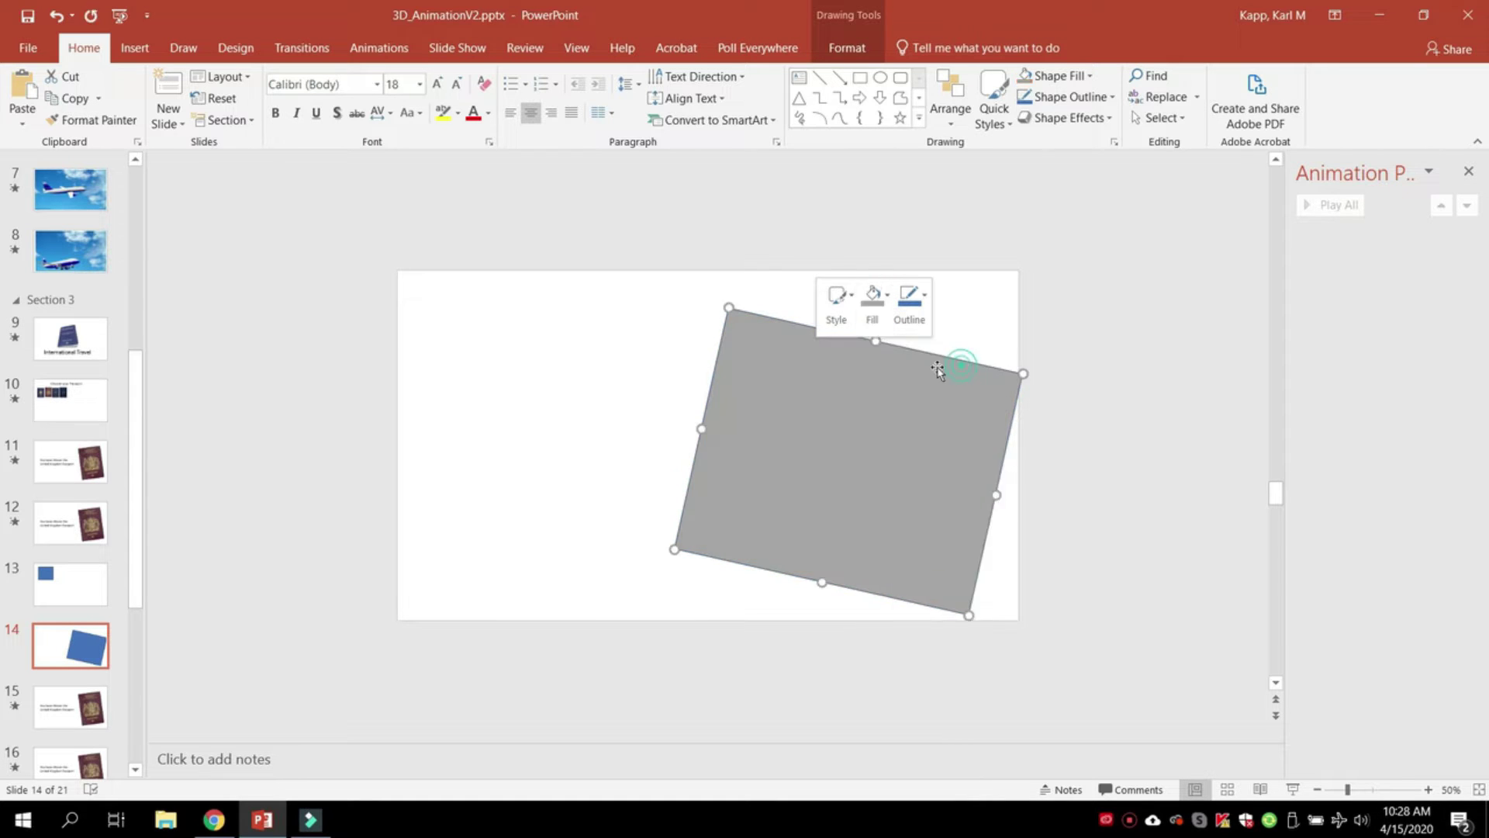
{"action": "left_click", "coordinate": [88, 558]}
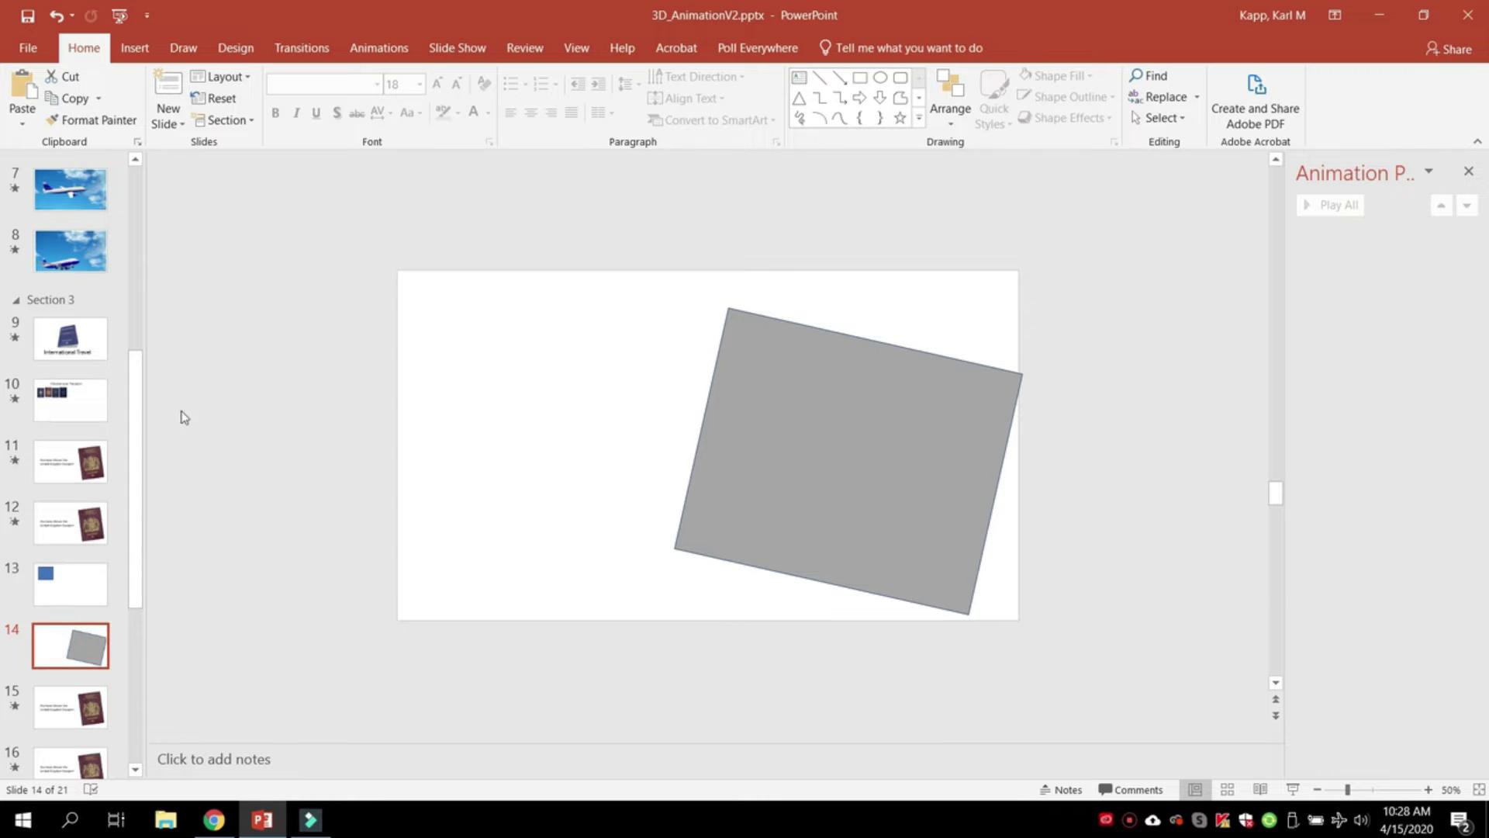
- Apply the Morph transition to slide 14 and compare it with slide 13
{"action": "left_click", "coordinate": [302, 47]}
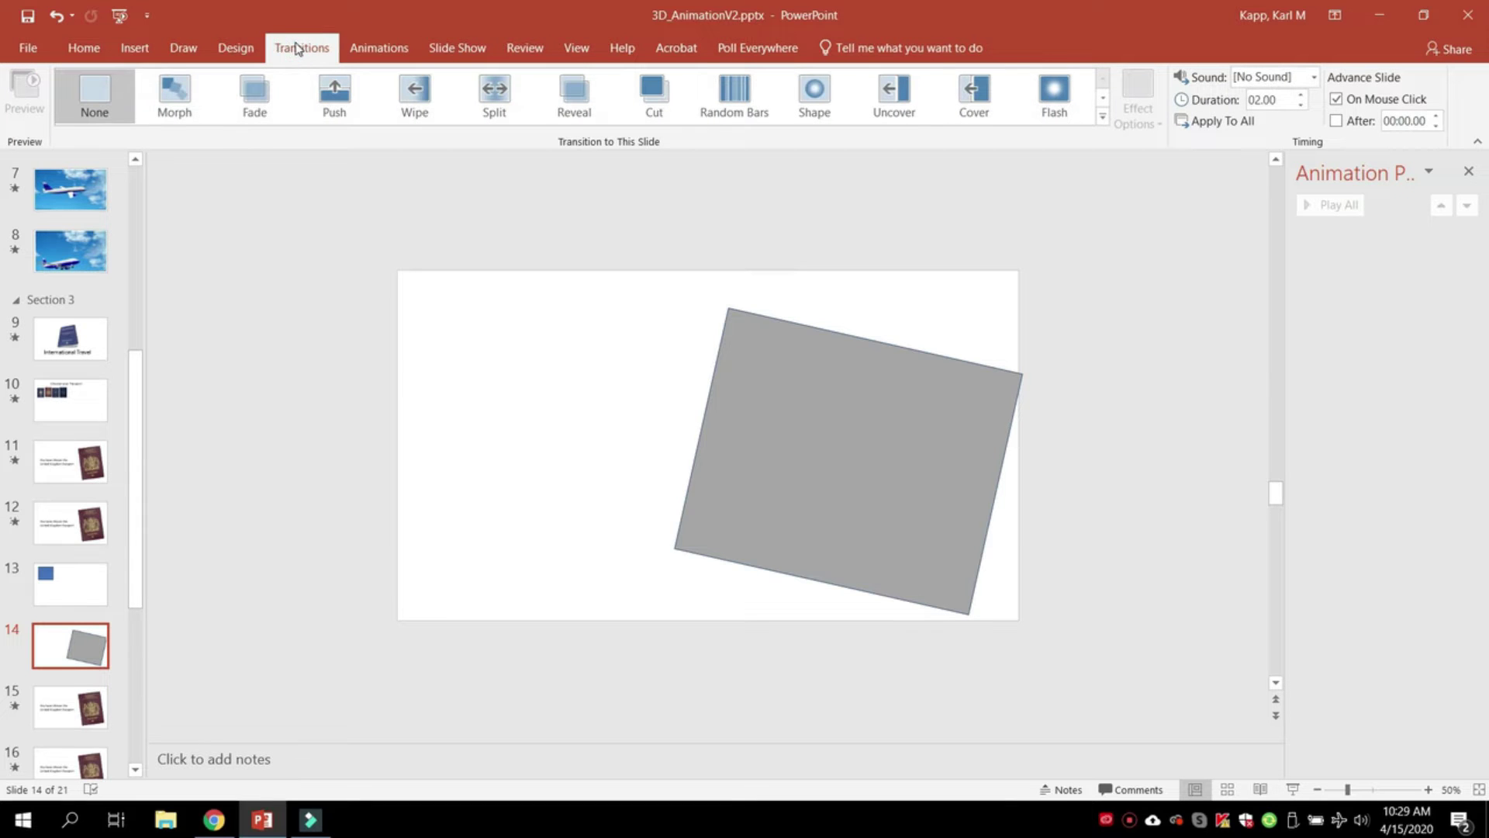
{"action": "left_click", "coordinate": [172, 100]}
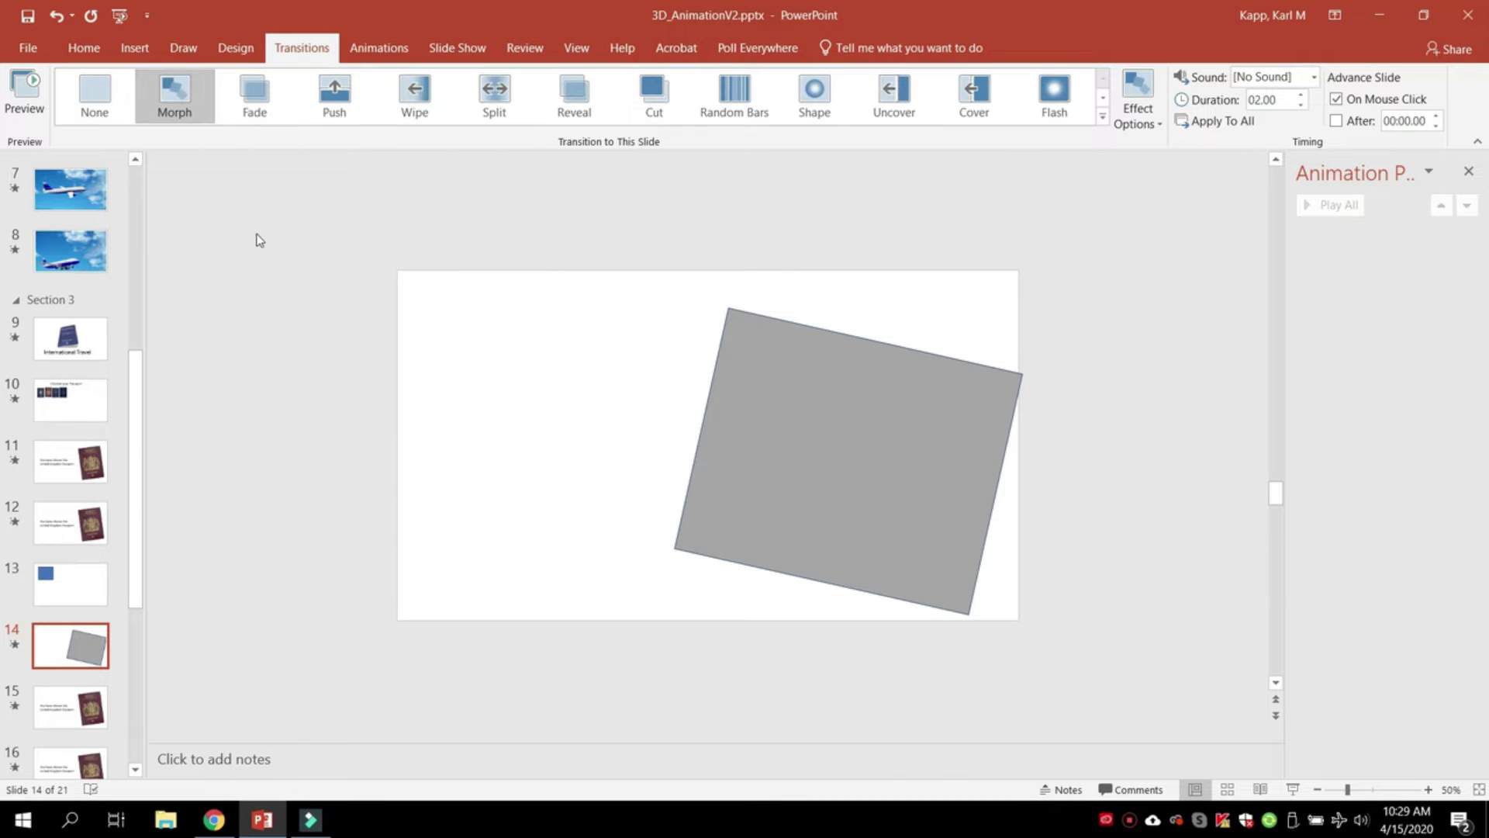
{"action": "left_click", "coordinate": [87, 583]}
{"action": "right_click", "coordinate": [81, 645]}
- Paste a copy of slide 14 as slide 15, keeping source formatting
{"action": "left_click", "coordinate": [110, 346]}
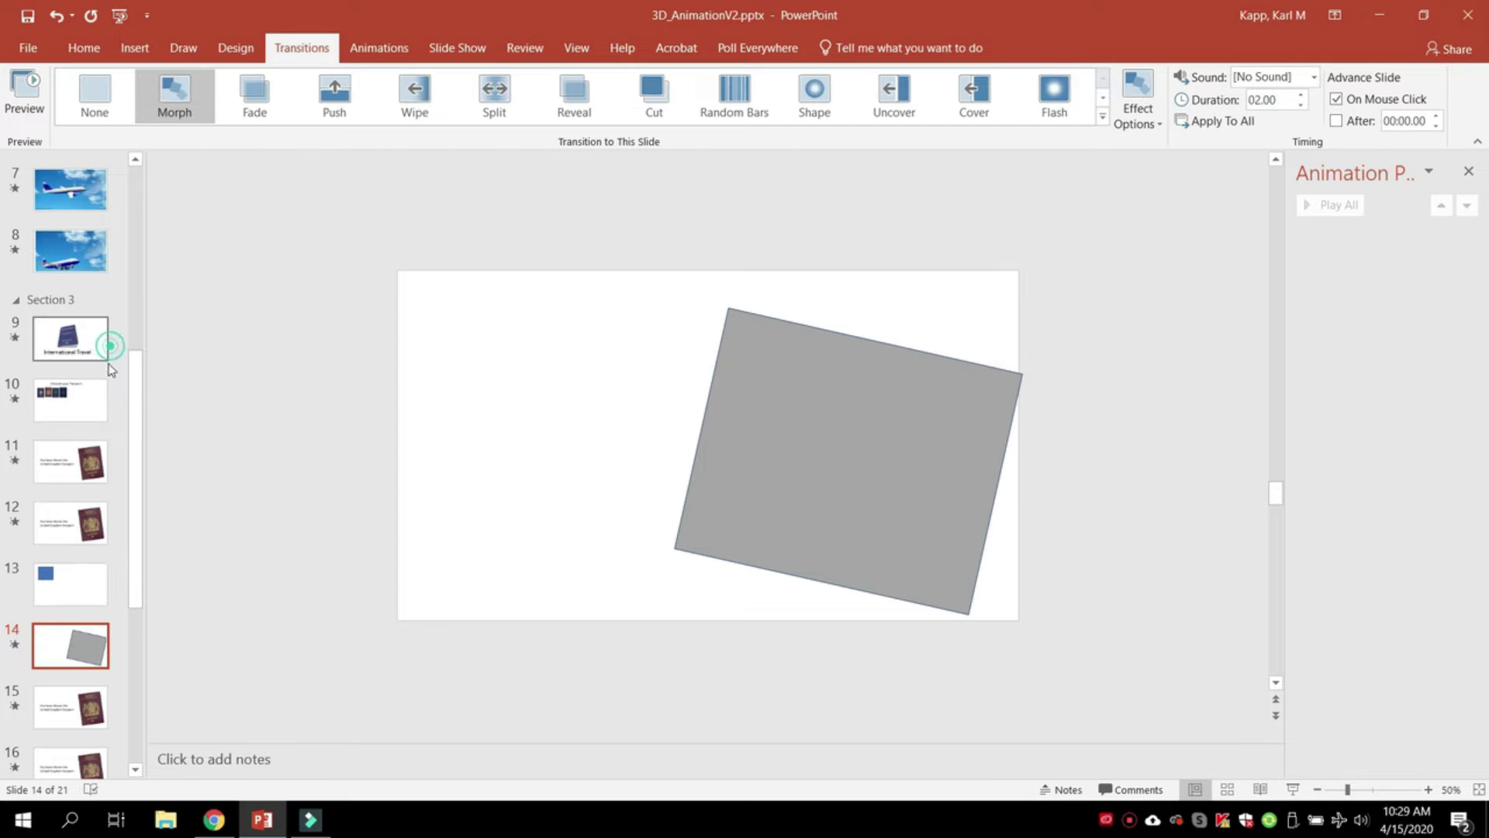
{"action": "right_click", "coordinate": [93, 677]}
{"action": "left_click", "coordinate": [131, 714]}
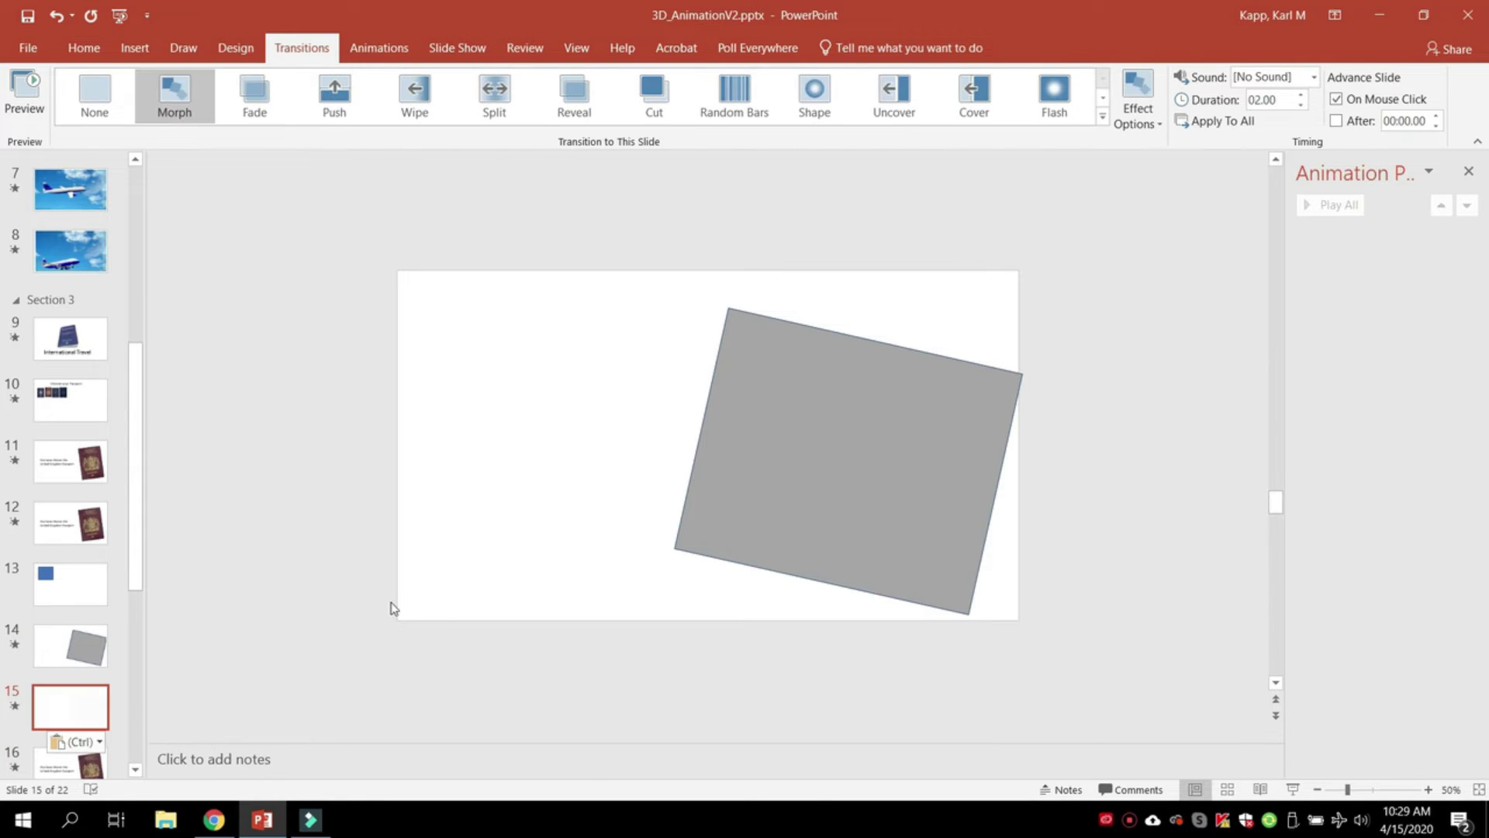
- Move the rectangle left, shrink and rotate it, and fill it light green
{"action": "left_click_drag", "start_coordinate": [806, 403], "coordinate": [563, 404]}
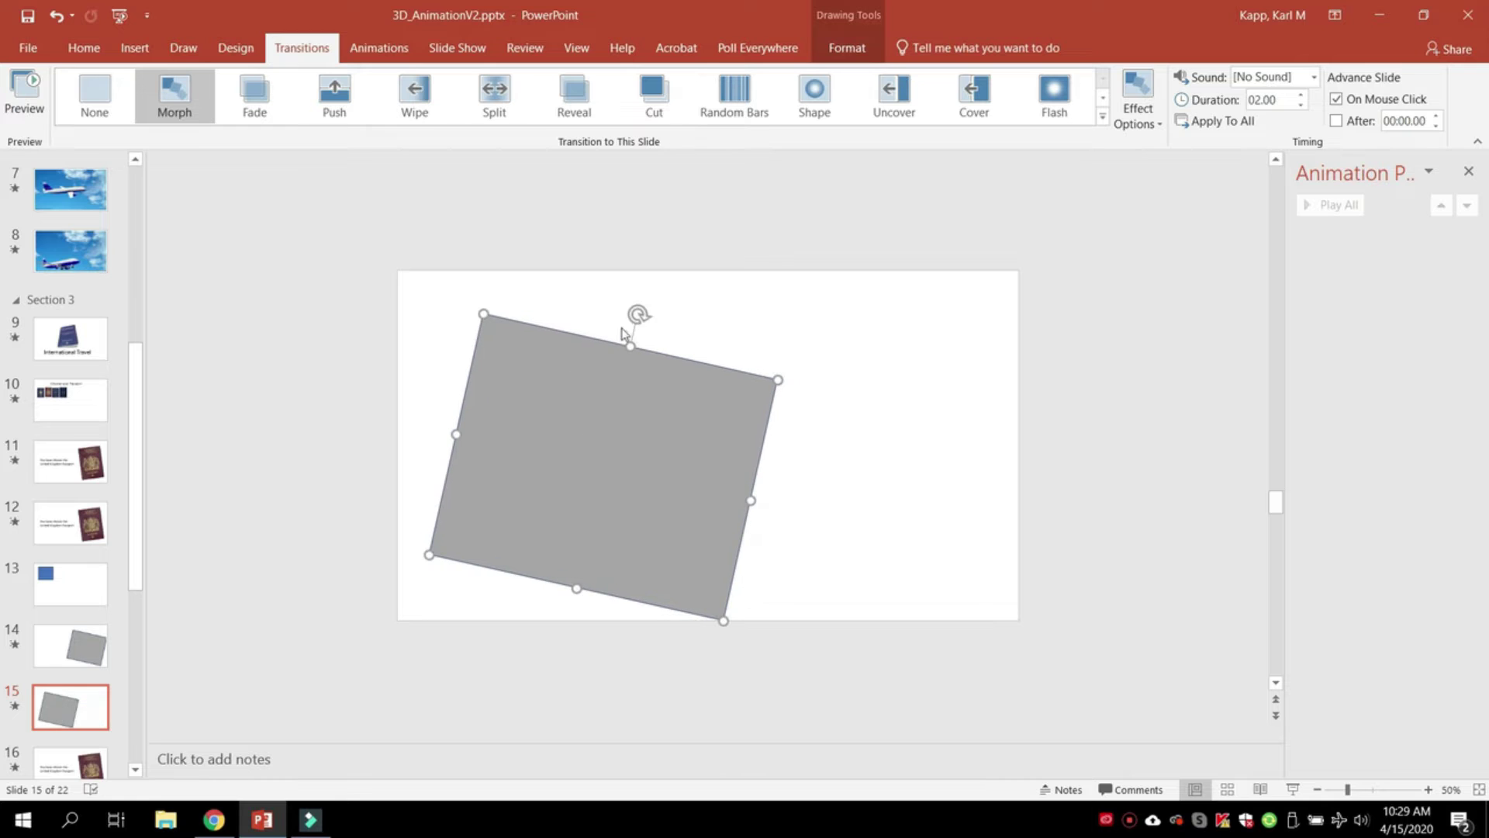
{"action": "left_click_drag", "start_coordinate": [486, 316], "coordinate": [784, 462]}
{"action": "left_click_drag", "start_coordinate": [703, 511], "coordinate": [560, 458]}
{"action": "right_click", "coordinate": [560, 457]}
{"action": "left_click", "coordinate": [618, 496]}
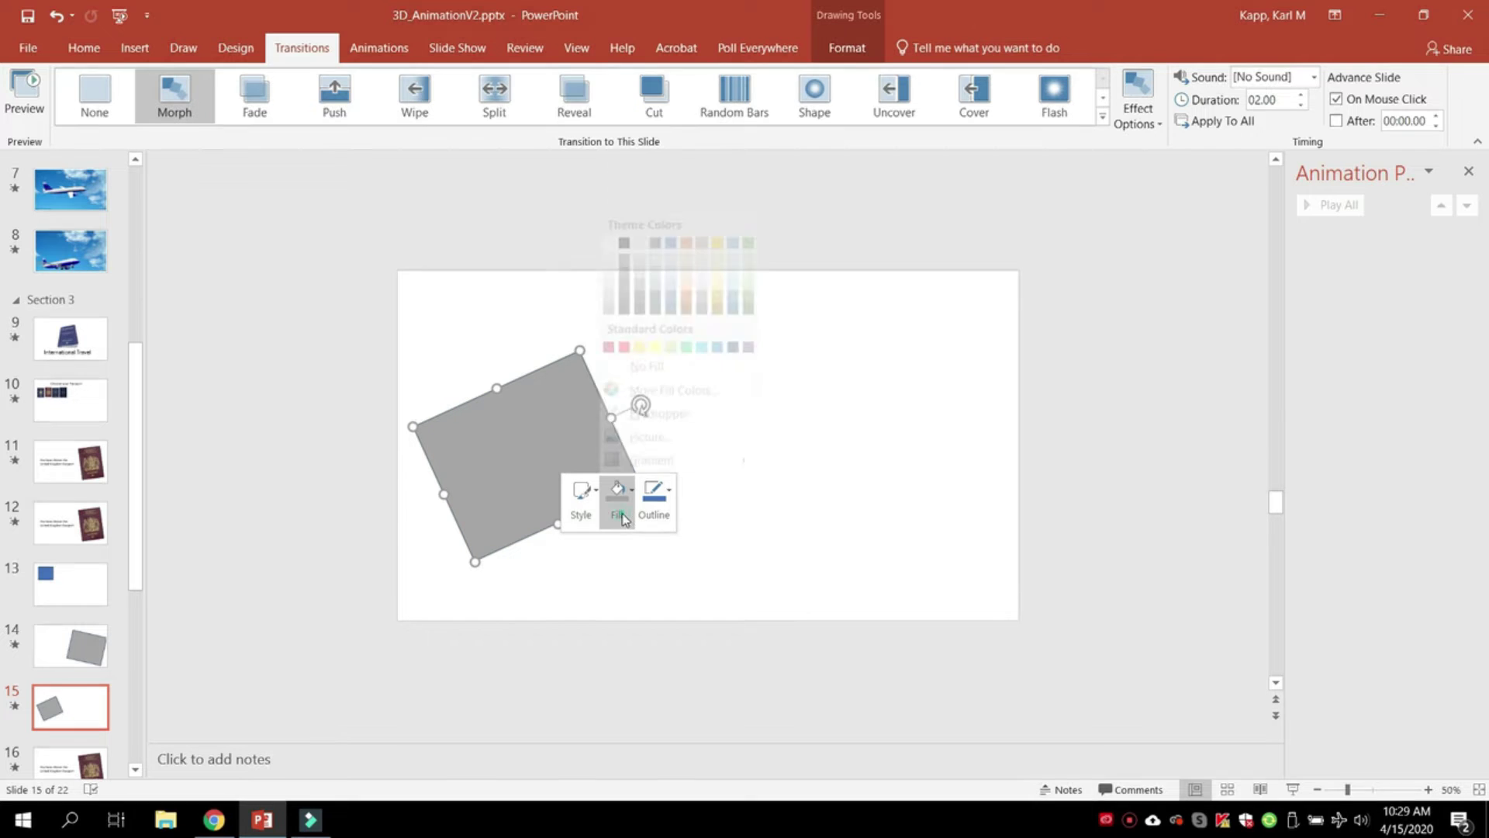
{"action": "left_click", "coordinate": [670, 326]}
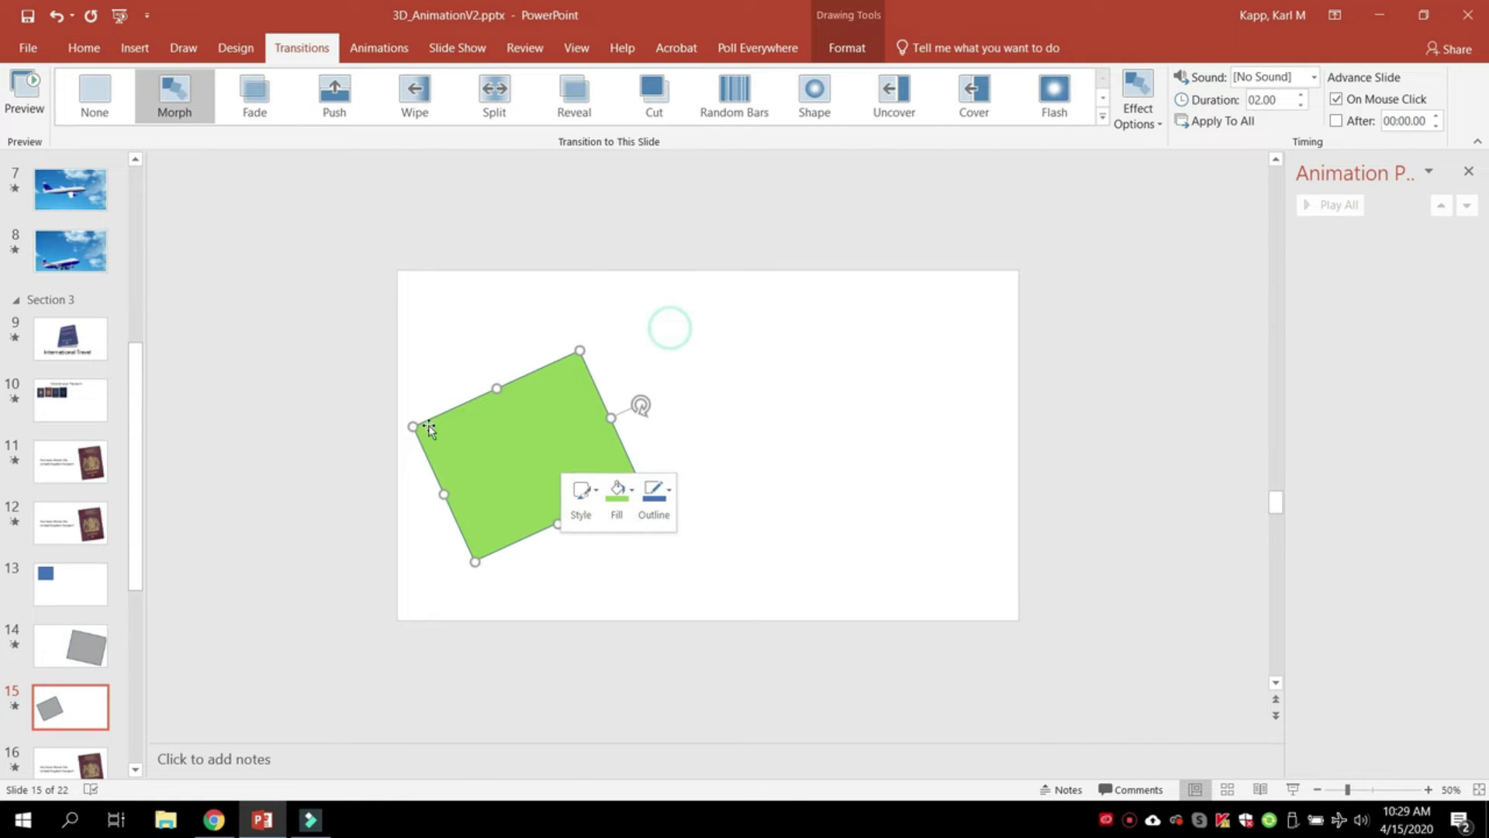
- View slide 13, then go to the UK passport slide
{"action": "left_click", "coordinate": [80, 581]}
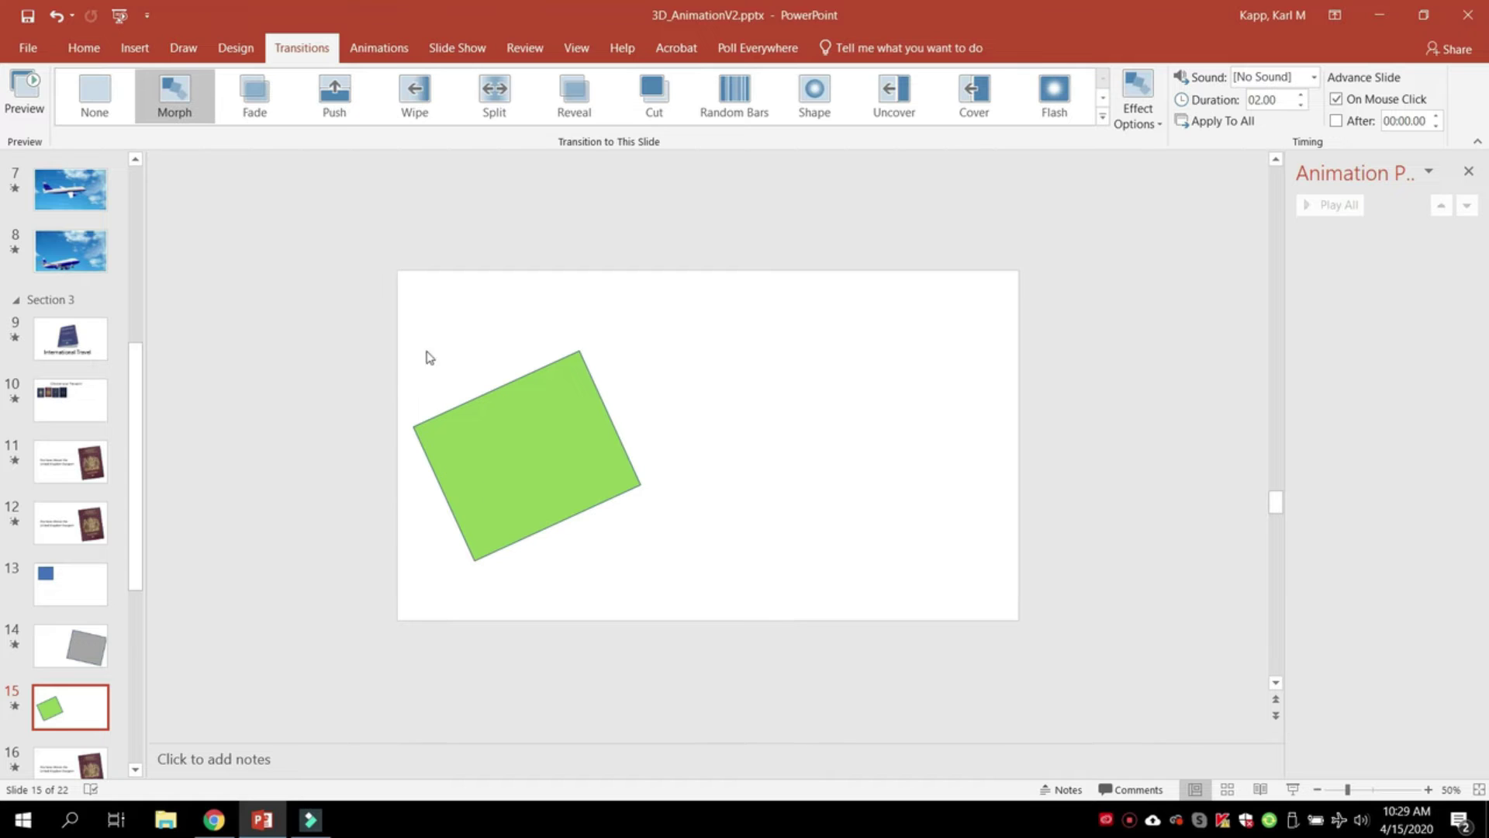
{"action": "left_click", "coordinate": [93, 756]}
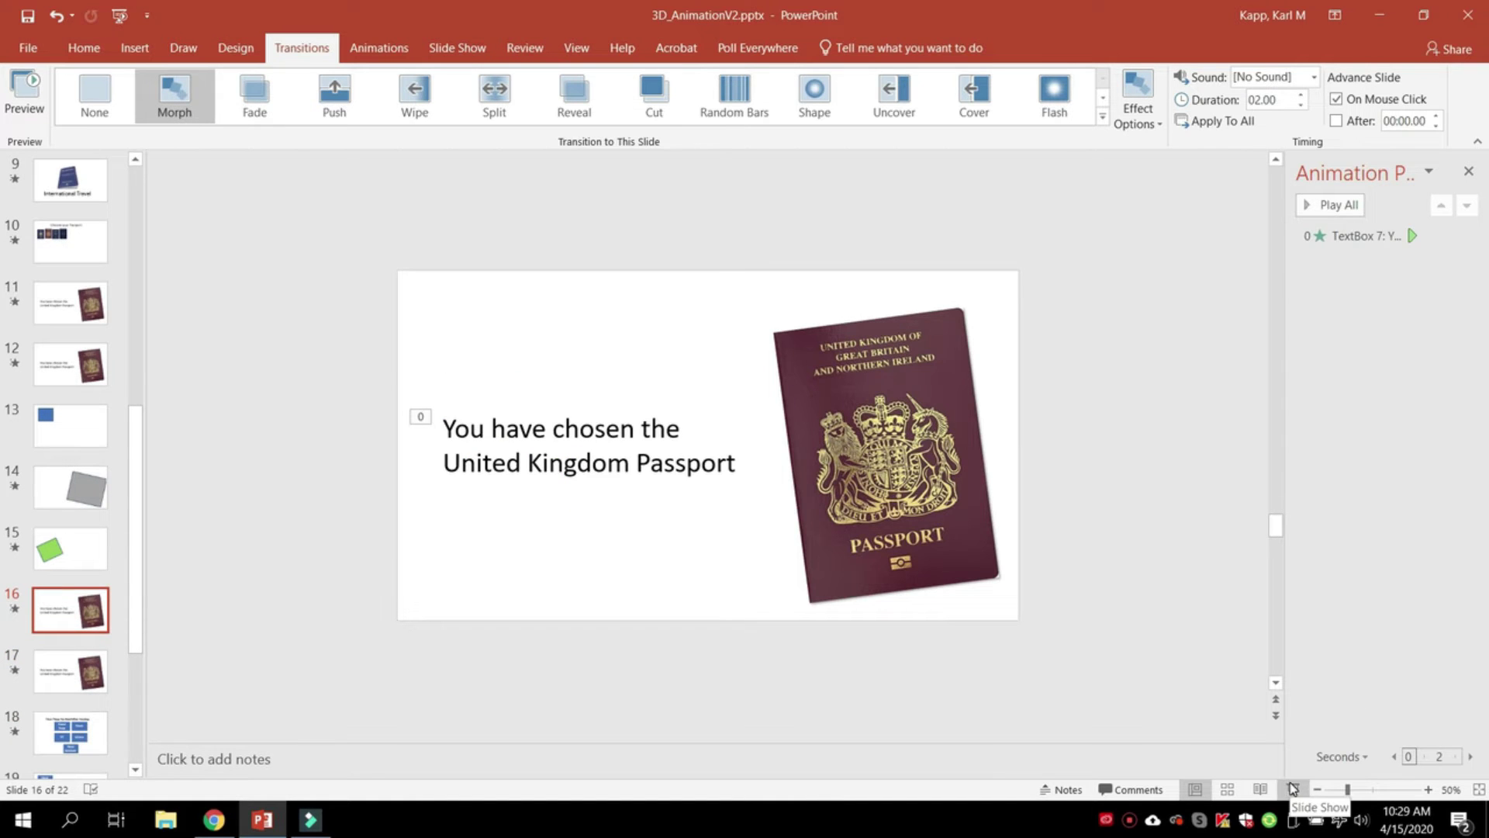
- Move the passport-choice slide from position 10 to position 15, after the green-shape slide
{"action": "left_click_drag", "start_coordinate": [57, 241], "coordinate": [78, 562]}
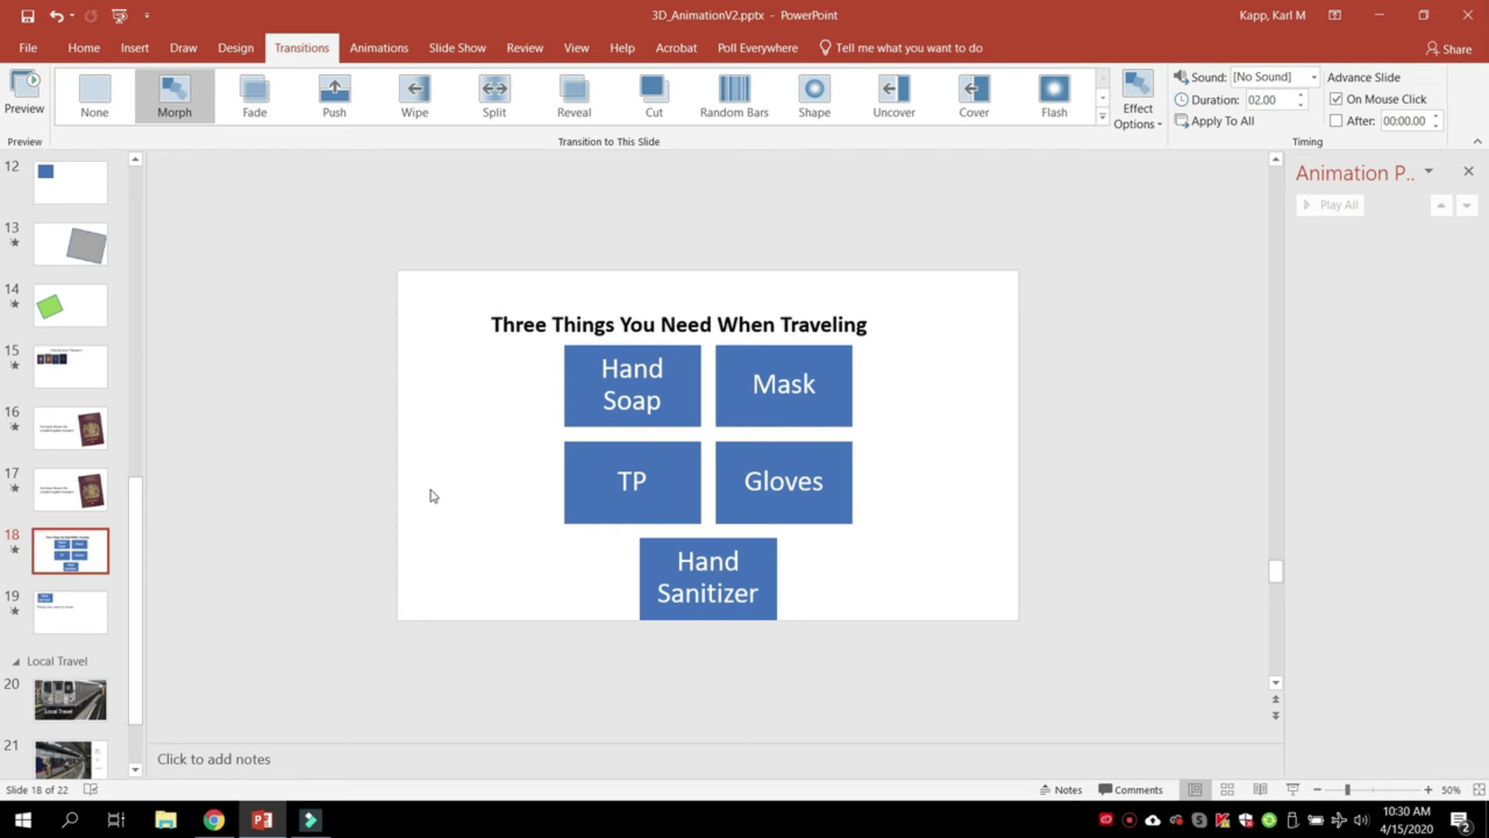
- Preview slide 19's Morph of the five item boxes, then reselect travel items slide 18
{"action": "left_click", "coordinate": [77, 614]}
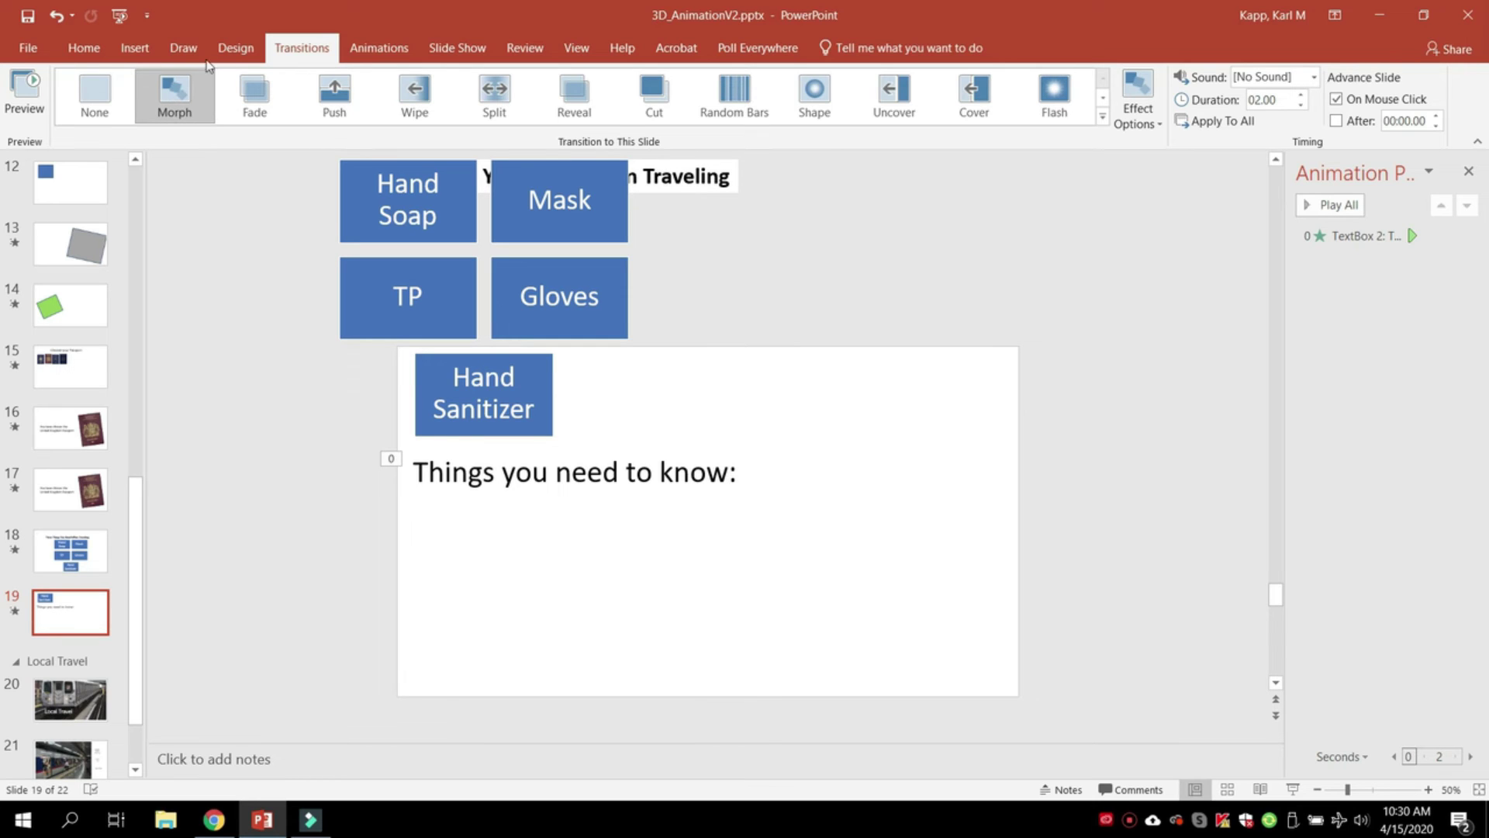
{"action": "left_click", "coordinate": [70, 545]}
- Return to slide 18, the travel items slide
{"action": "left_click", "coordinate": [85, 547]}
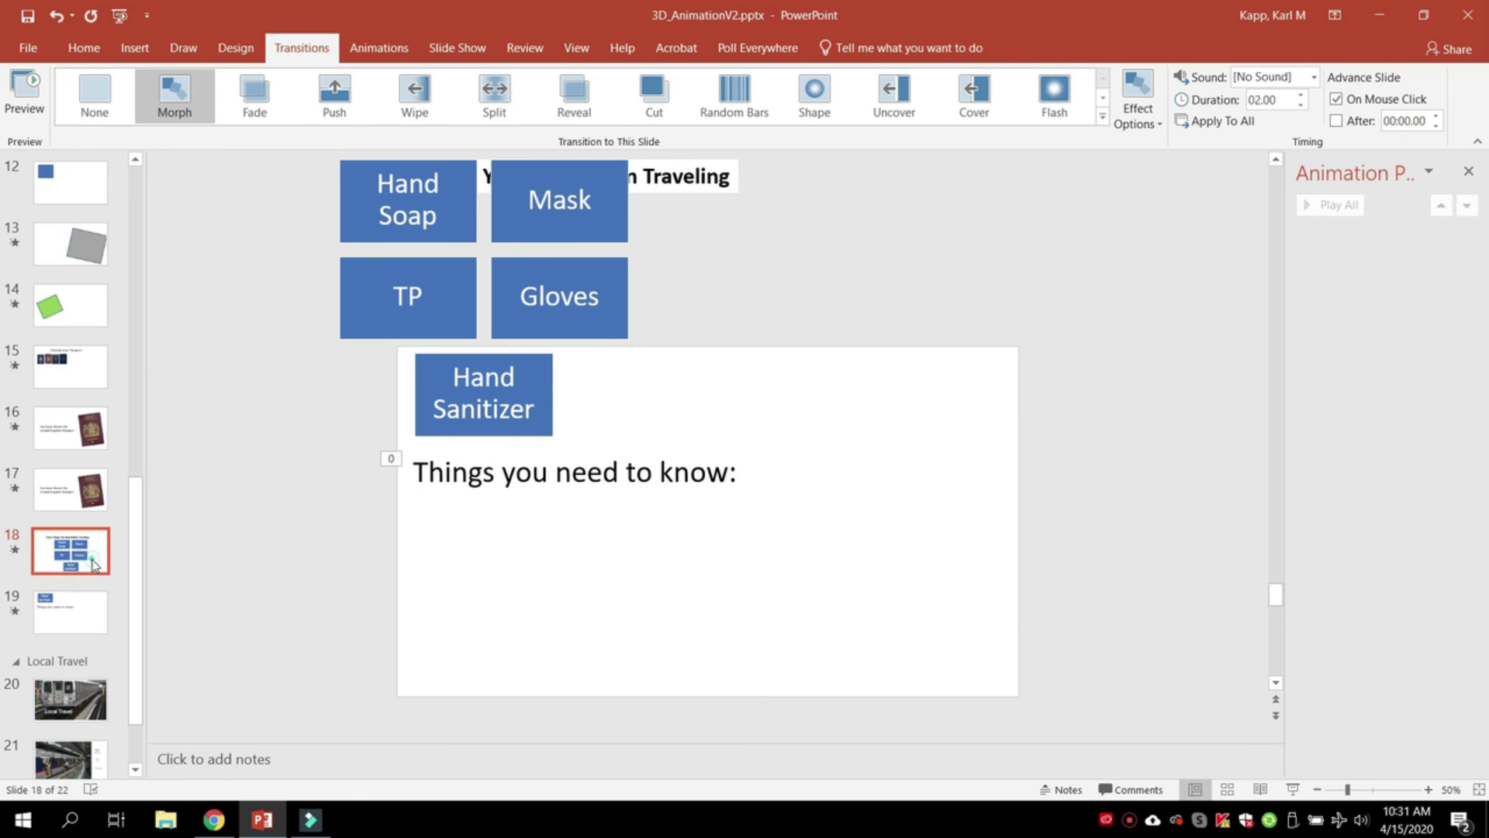